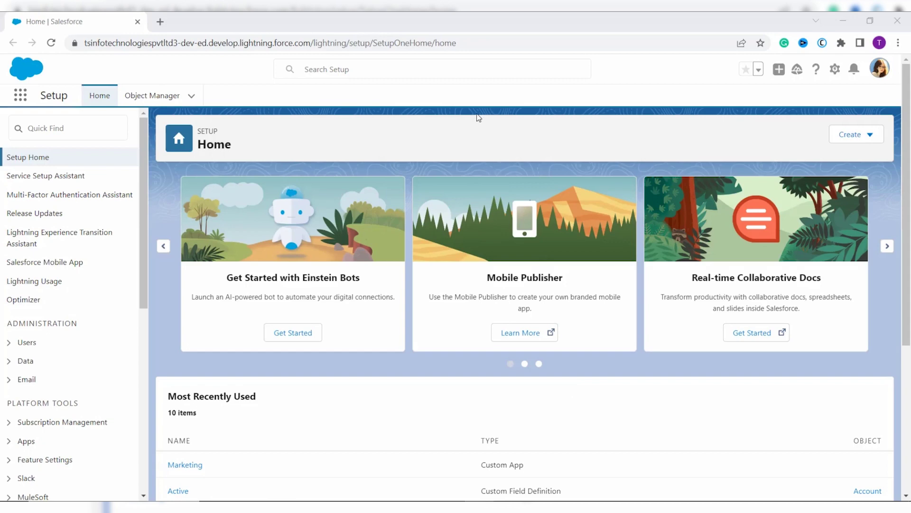
# Step: Open the first Recently Viewed contact from the Contacts tab in the Marketing app
pyautogui.click(18, 98)
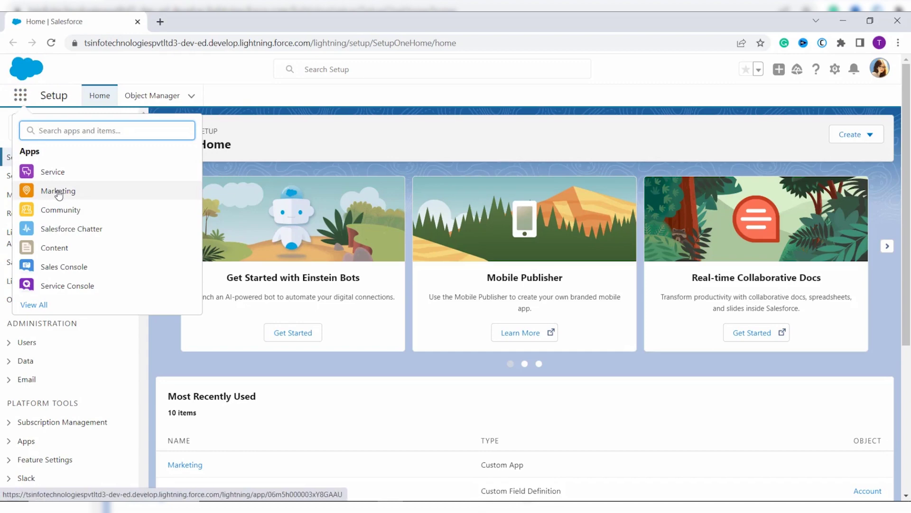
pyautogui.click(59, 192)
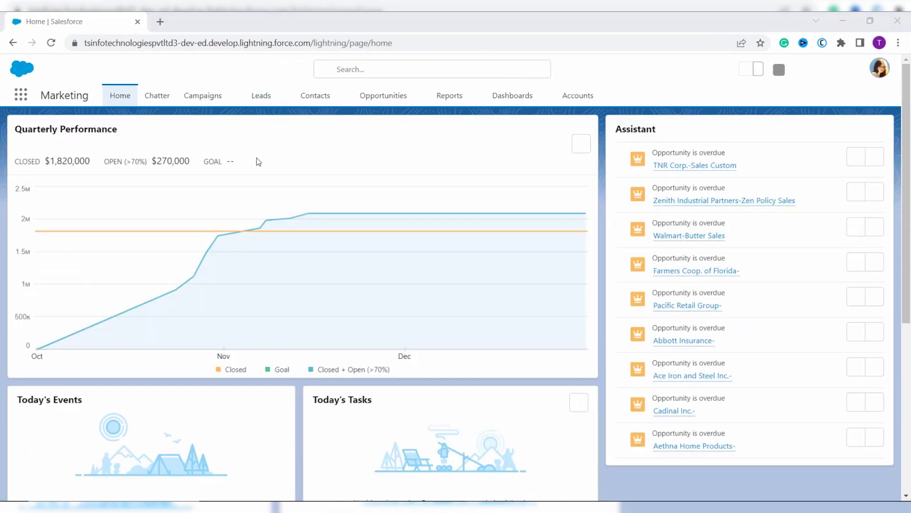
pyautogui.click(323, 96)
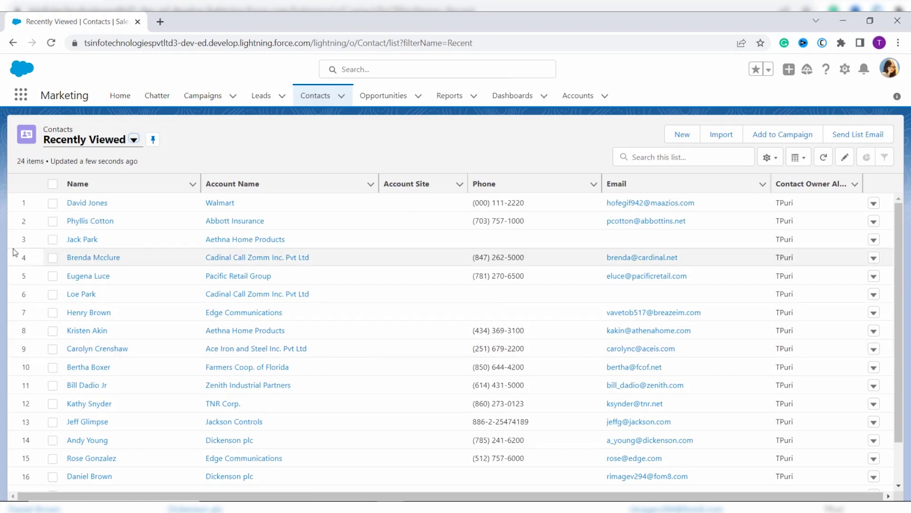
pyautogui.click(87, 208)
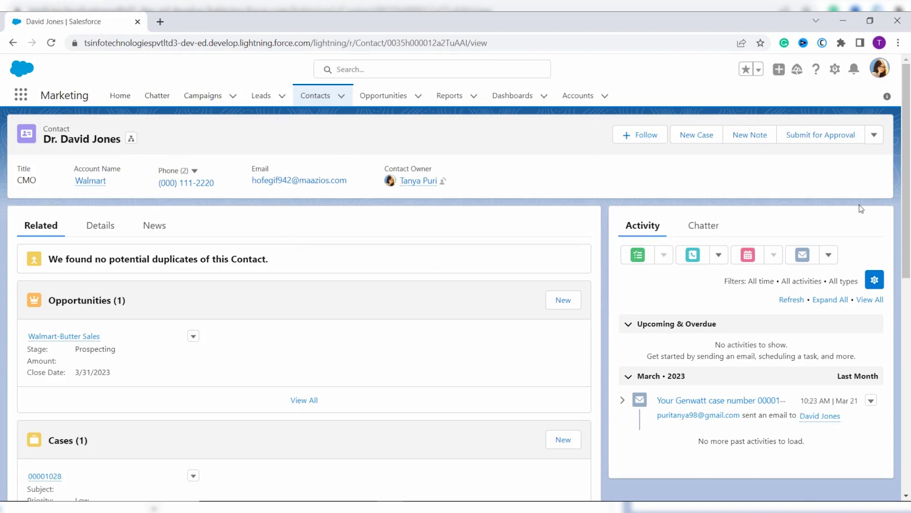
# Step: Compose a maximized email with subject 'Wish' and body 'Happy Birthday !!!'
pyautogui.click(803, 256)
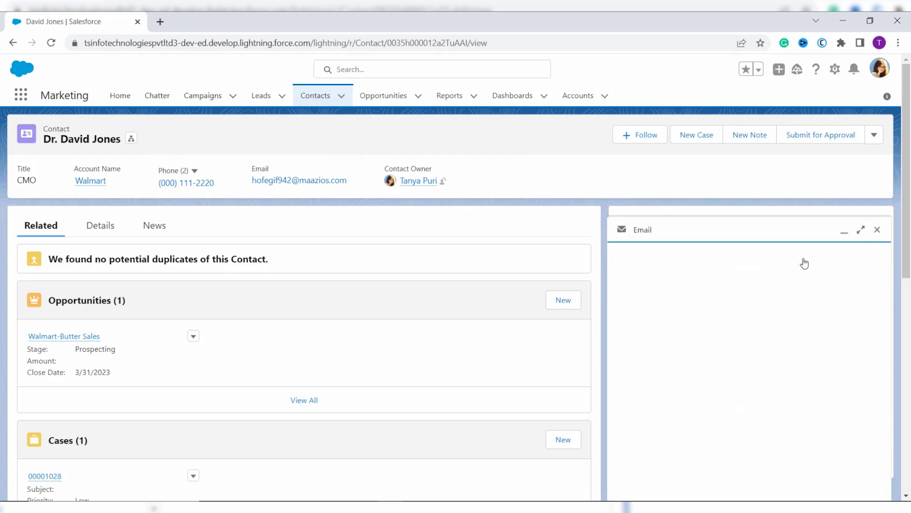
pyautogui.click(860, 234)
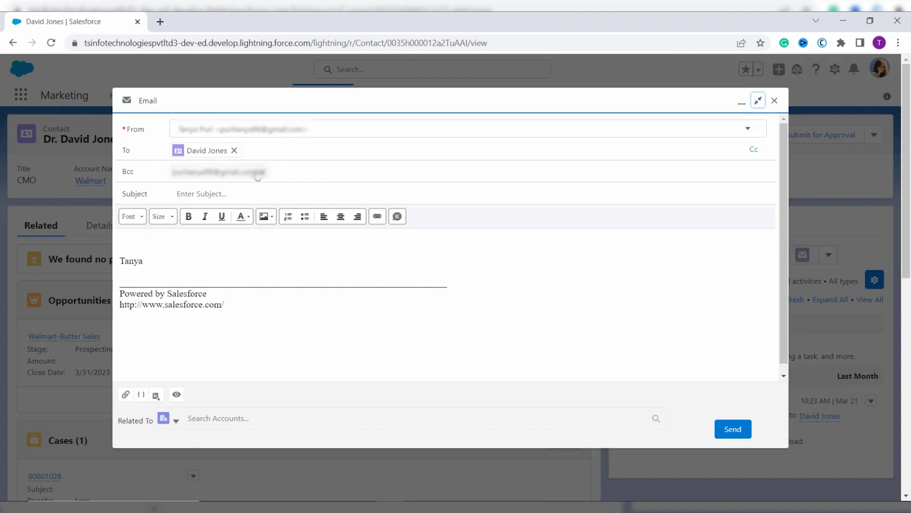
pyautogui.click(219, 192)
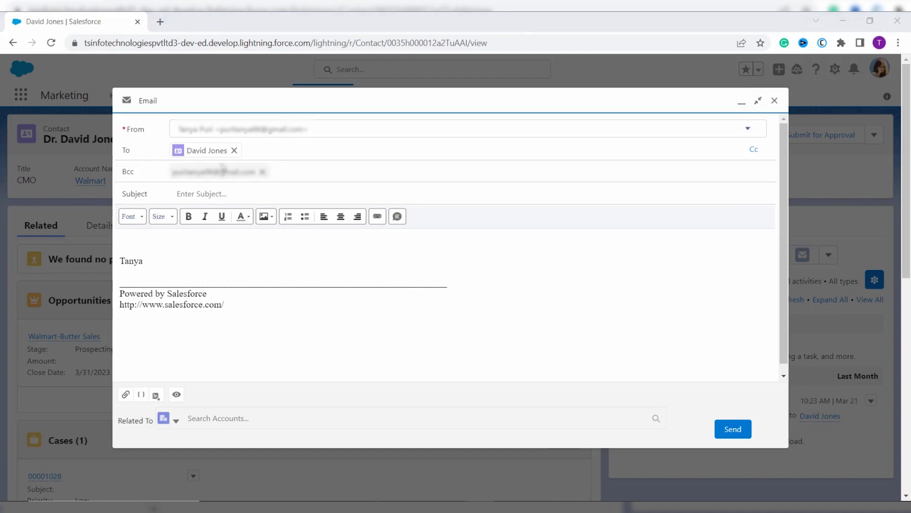
pyautogui.write('Wish')
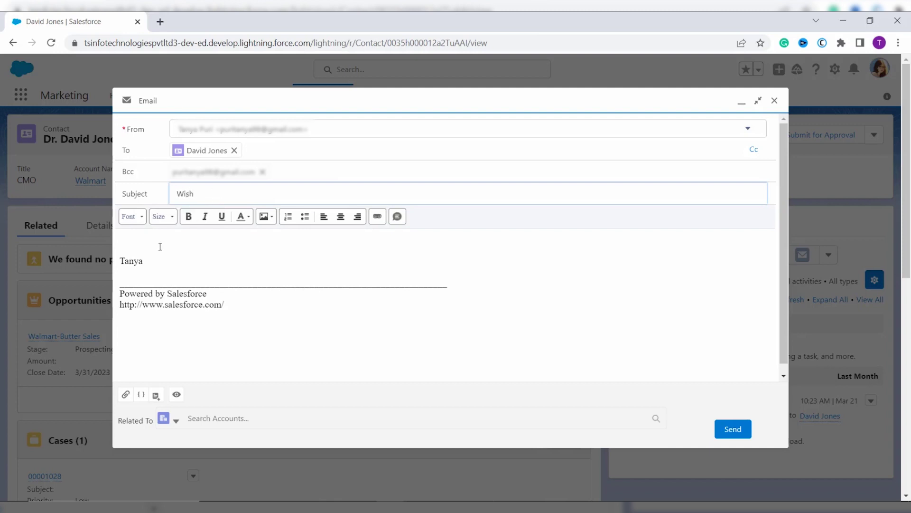
pyautogui.click(135, 241)
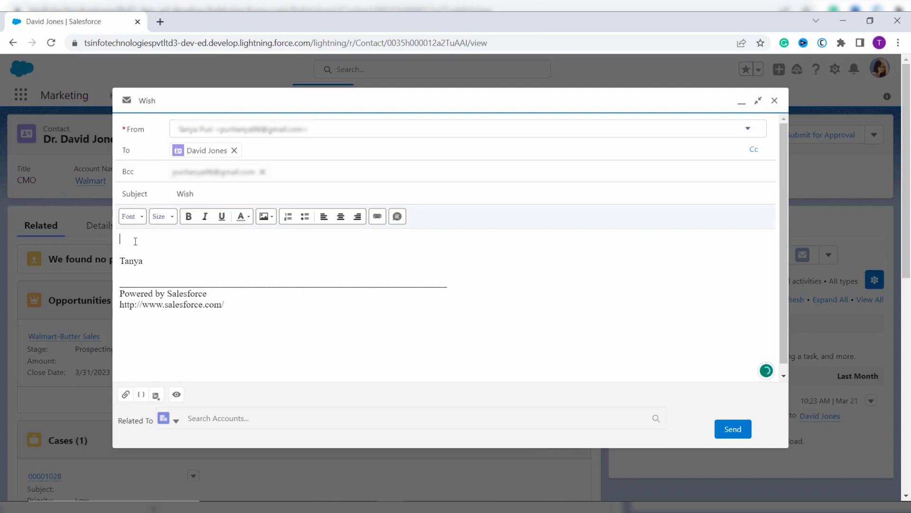
pyautogui.write('Happy Birthday !!!')
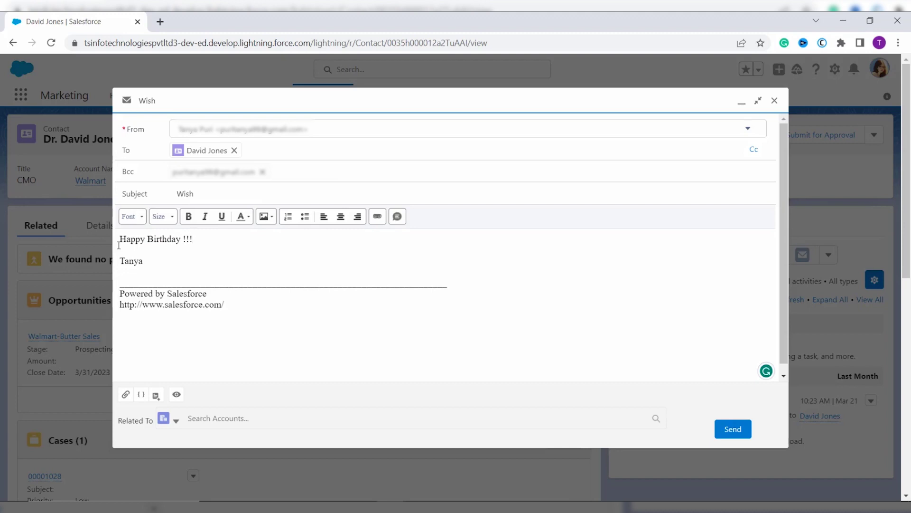
# Step: Select the 'Happy Birthday !!!' greeting and make it italic
pyautogui.click(119, 238)
pyautogui.moveTo(119, 238); pyautogui.dragTo(197, 241)
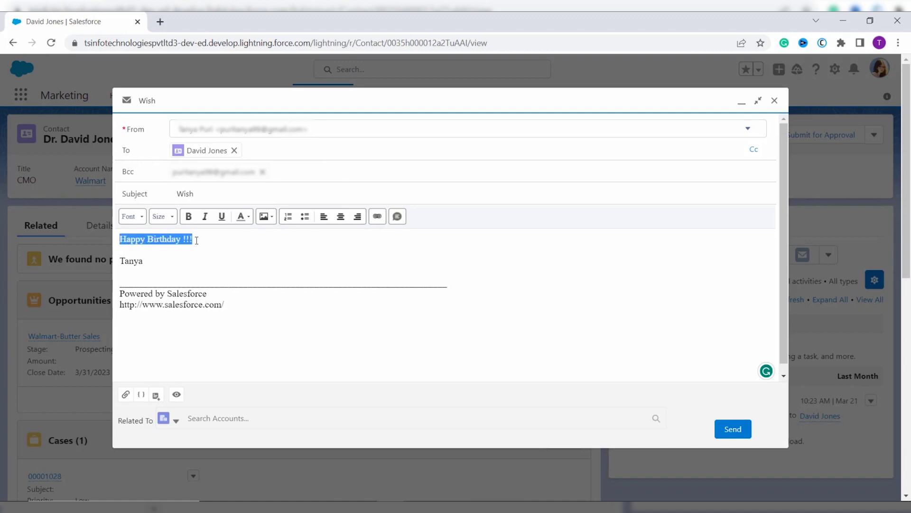
pyautogui.click(205, 221)
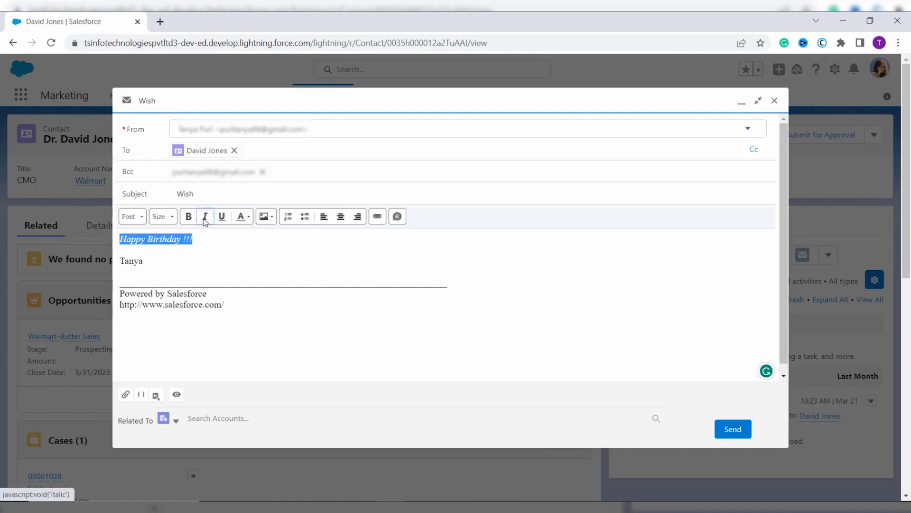
# Step: Set the greeting's size to 24 and its font to Arial Black
pyautogui.click(169, 220)
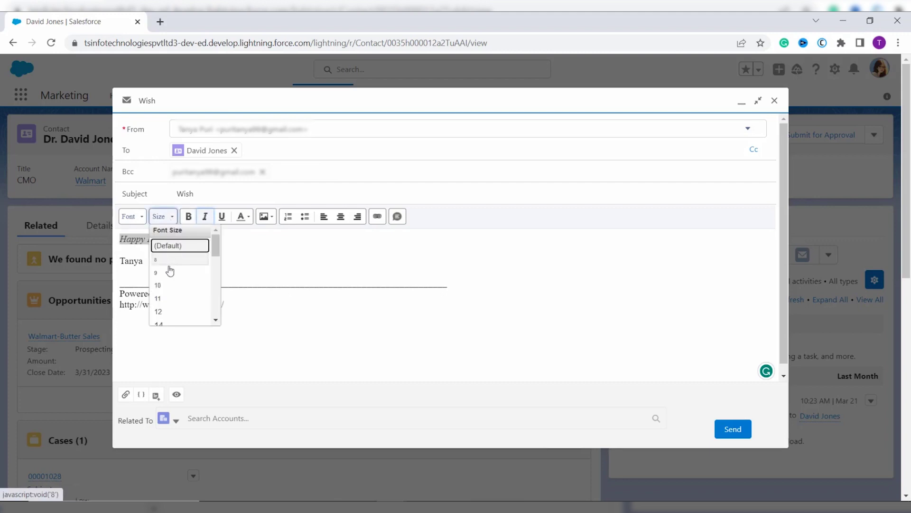
pyautogui.click(165, 313)
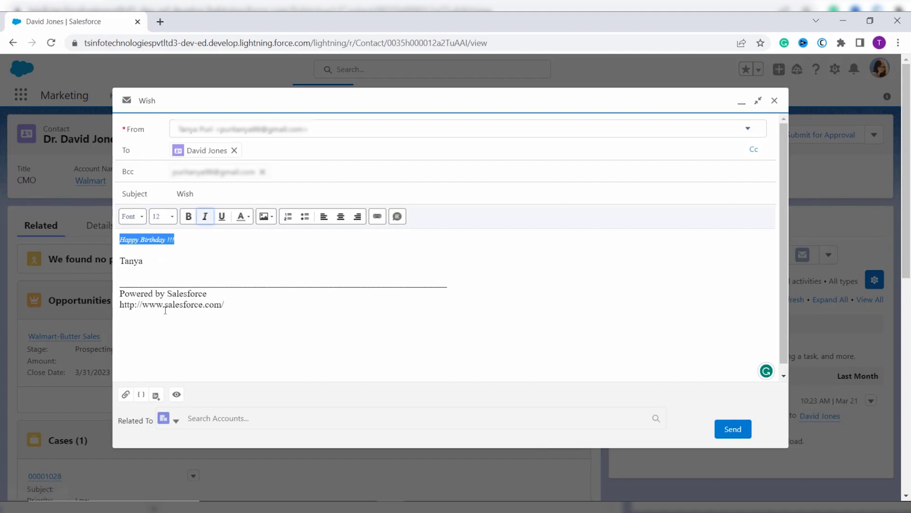
pyautogui.click(172, 218)
pyautogui.scroll(-4, 171, 297)
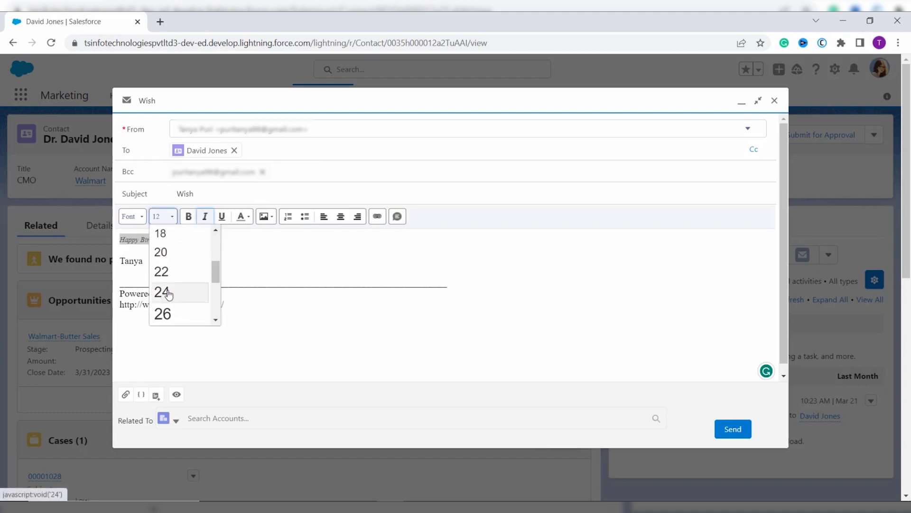
pyautogui.click(169, 294)
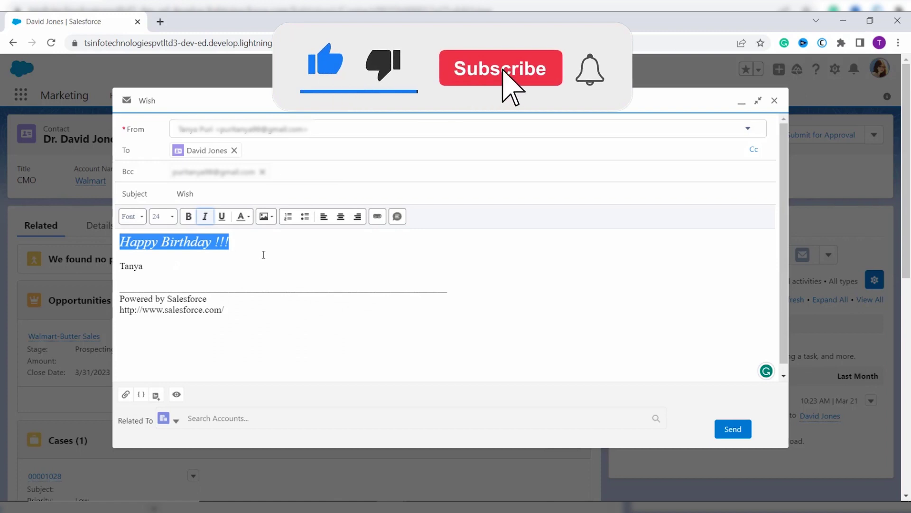
pyautogui.click(131, 217)
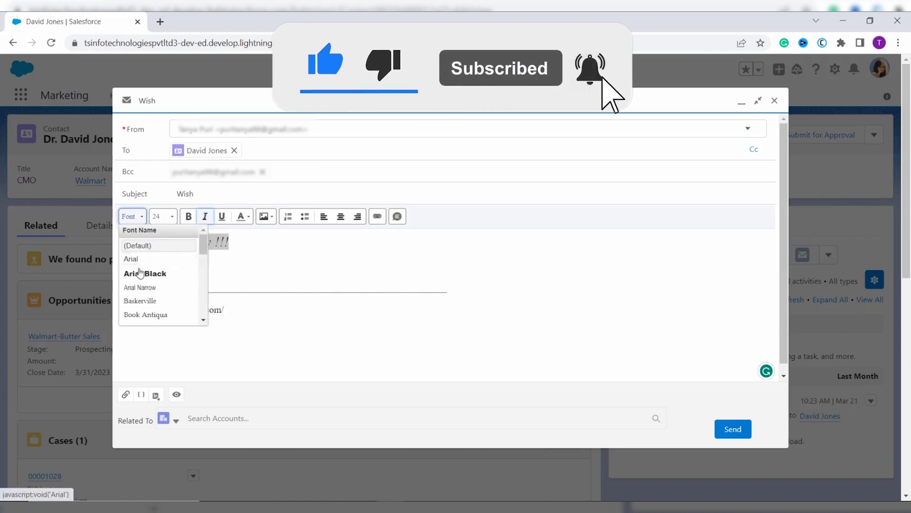
pyautogui.click(145, 274)
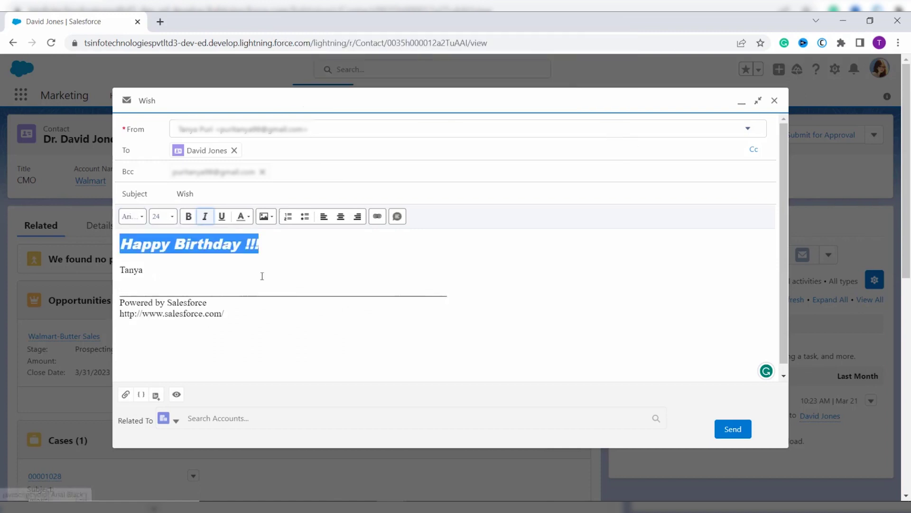
pyautogui.click(294, 263)
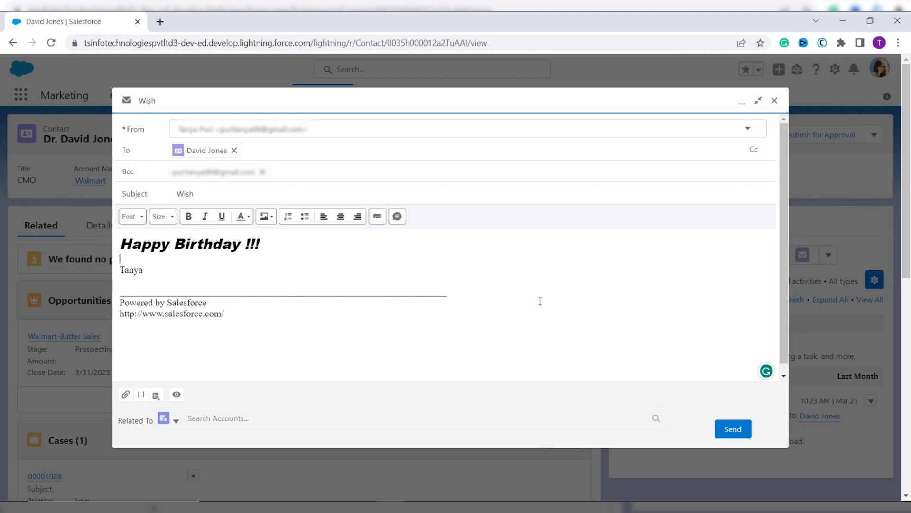
pyautogui.click(726, 434)
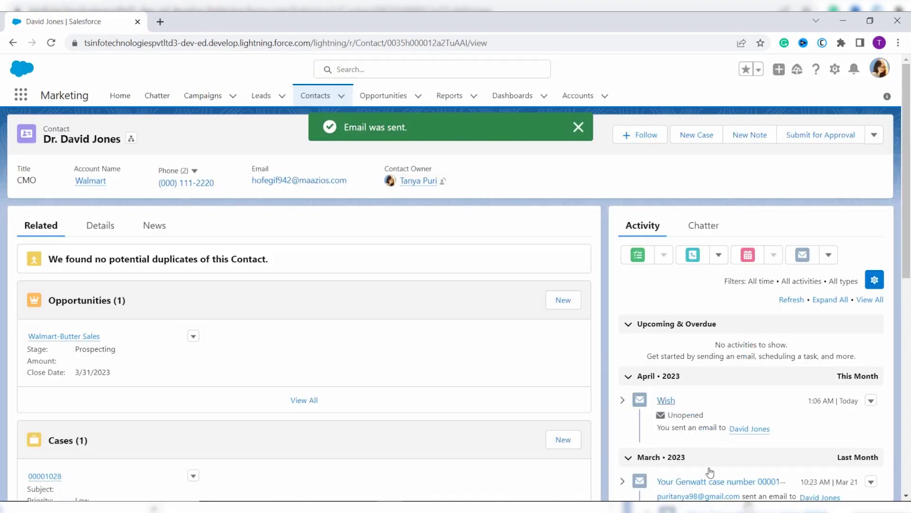
pyautogui.scroll(-2, 700, 354)
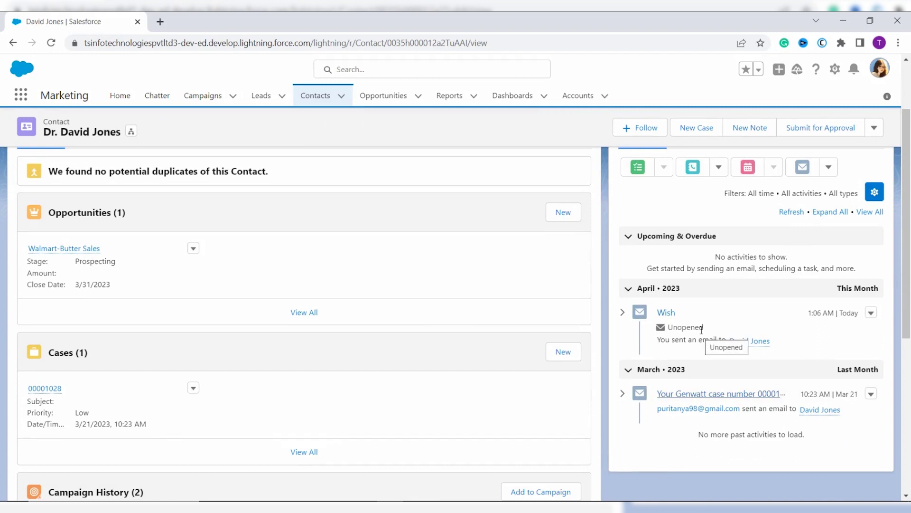
pyautogui.scroll(-1, 702, 330)
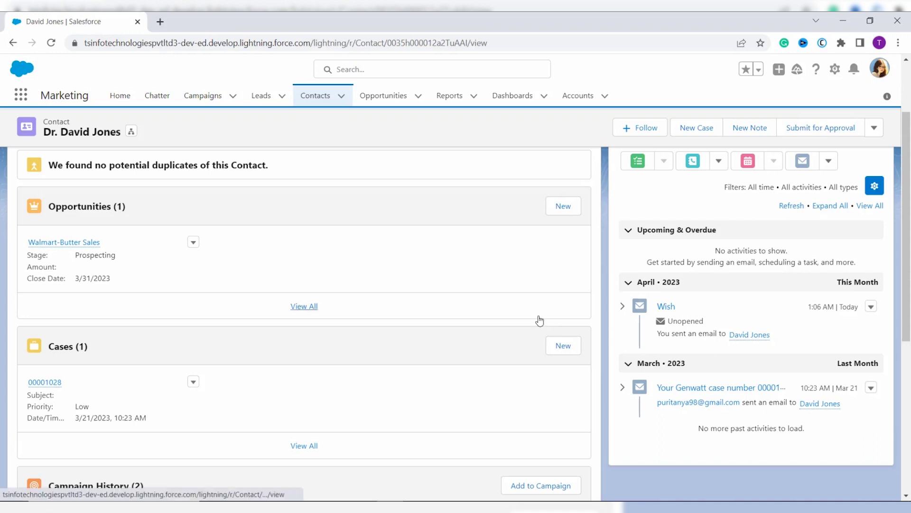
pyautogui.click(872, 309)
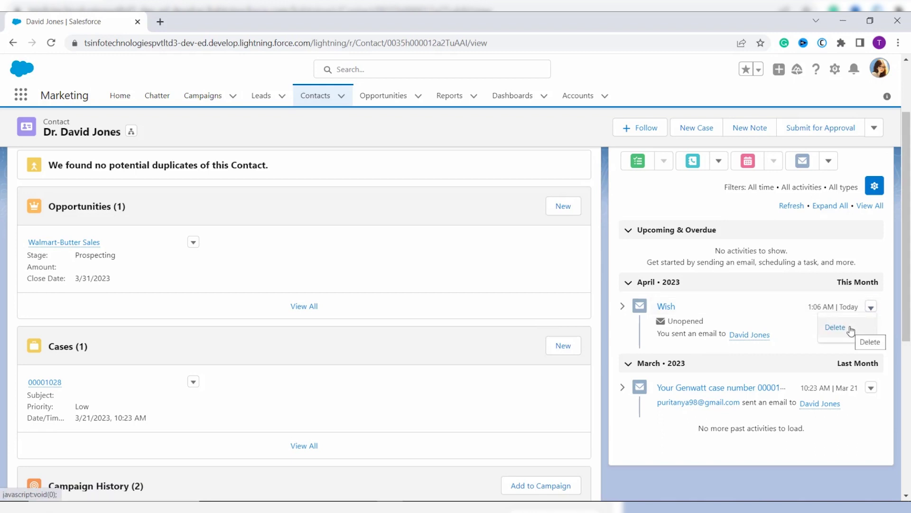
pyautogui.click(596, 134)
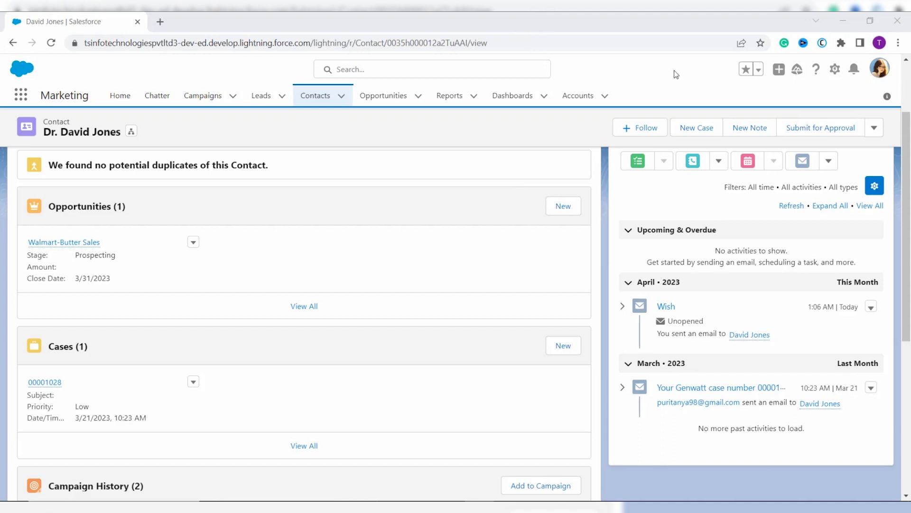
# Step: Switch to Salesforce Classic and select the Service app
pyautogui.click(878, 71)
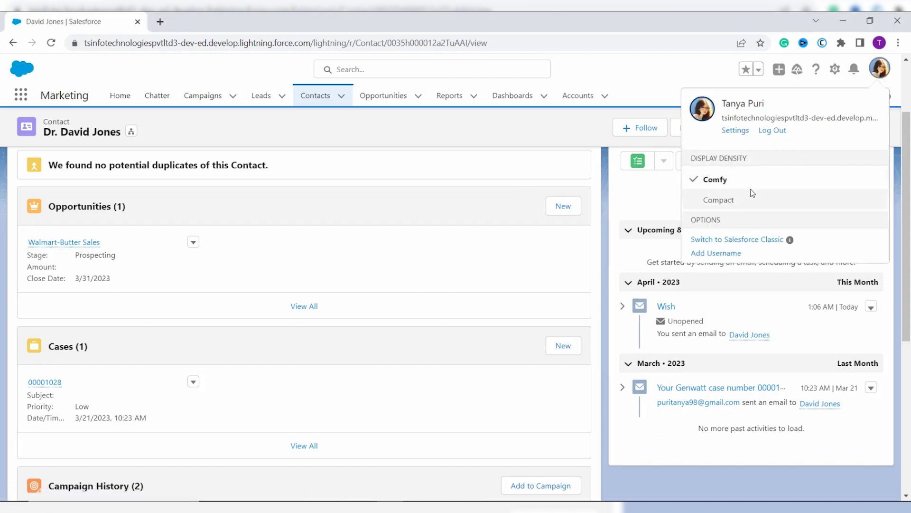
pyautogui.click(739, 239)
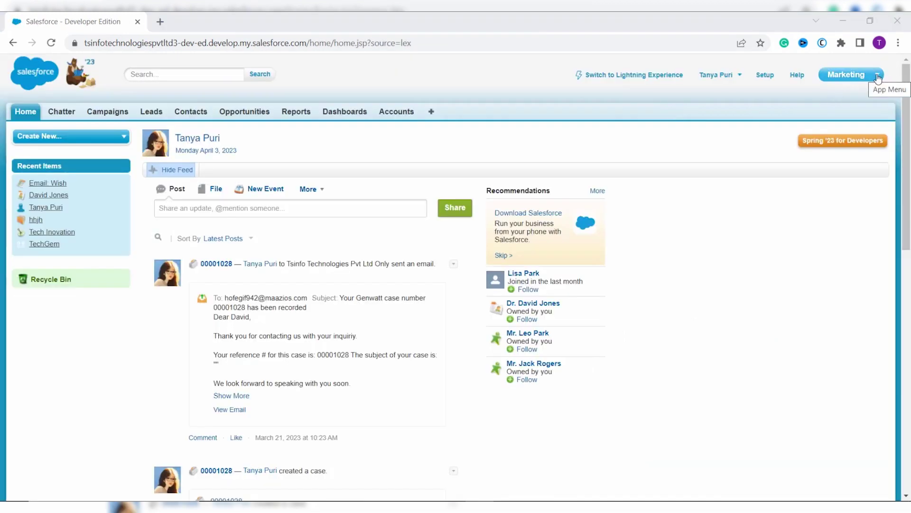
pyautogui.click(878, 77)
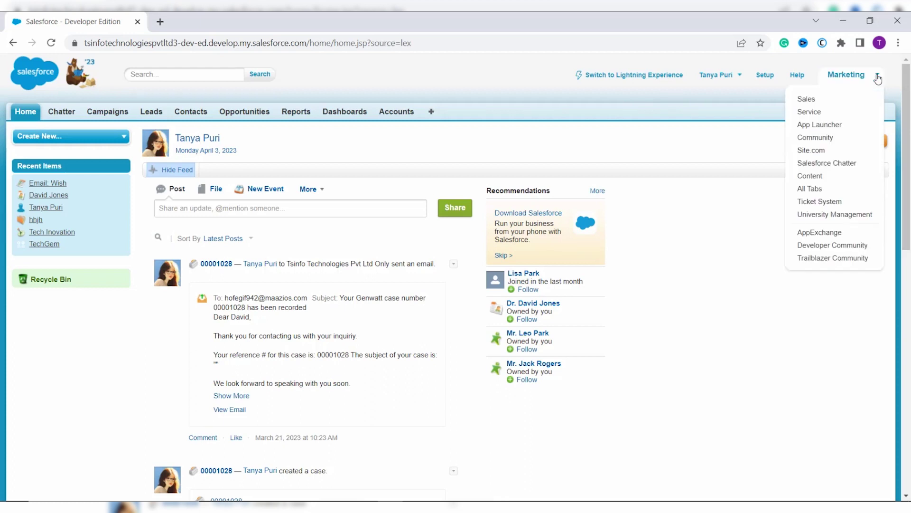
pyautogui.click(809, 117)
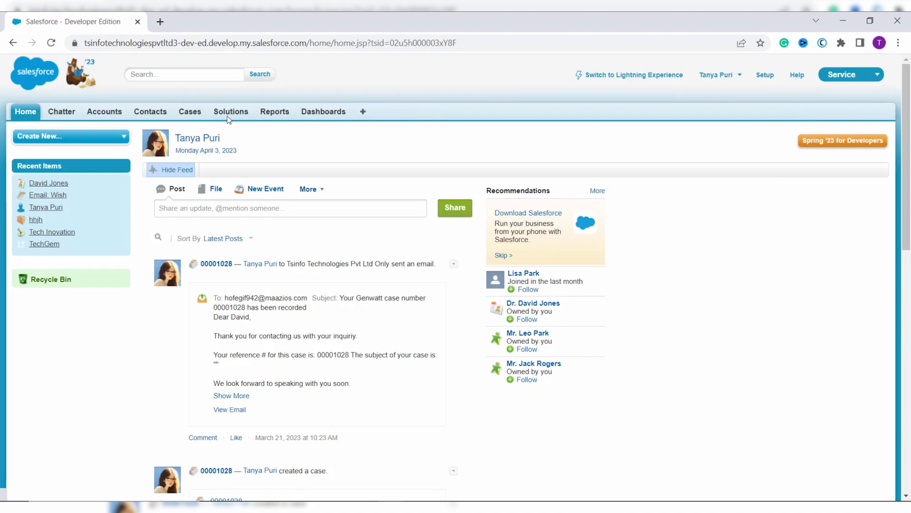
# Step: Open the contact from the Contacts tab and start Send an Email
pyautogui.click(145, 112)
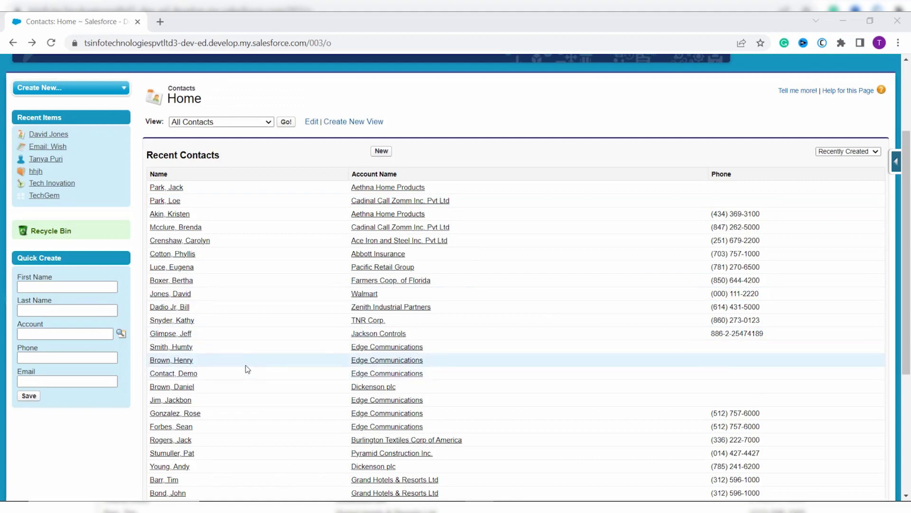
pyautogui.click(180, 361)
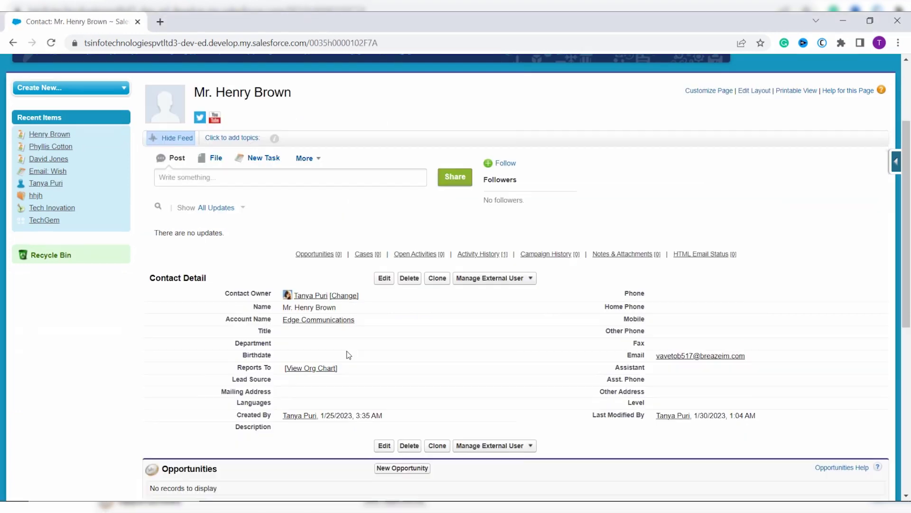
pyautogui.scroll(-7, 349, 355)
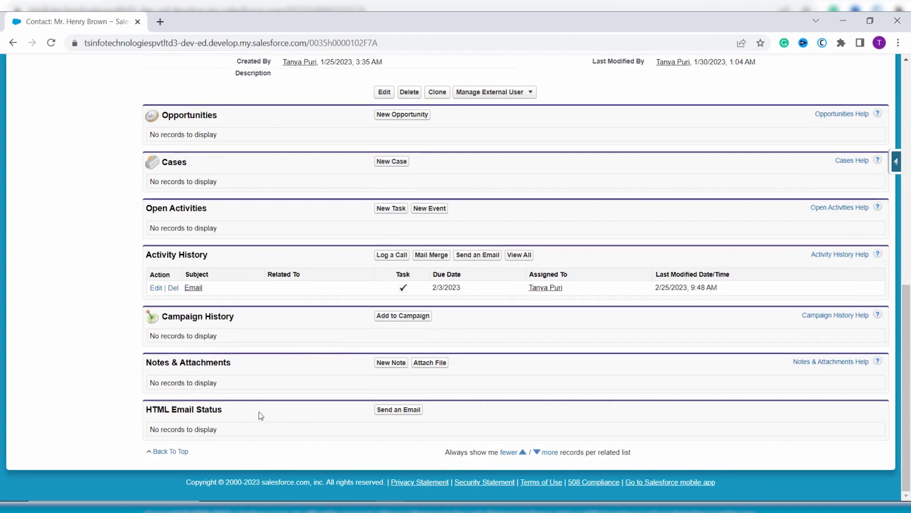
pyautogui.click(404, 410)
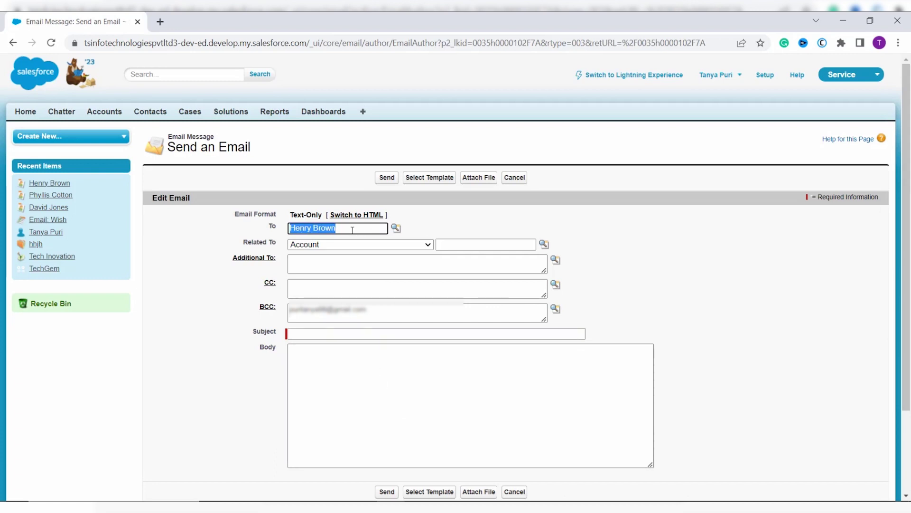
# Step: Enter subject 'Best Wishes' and paste the new-year thank-you greeting into the body
pyautogui.click(309, 336)
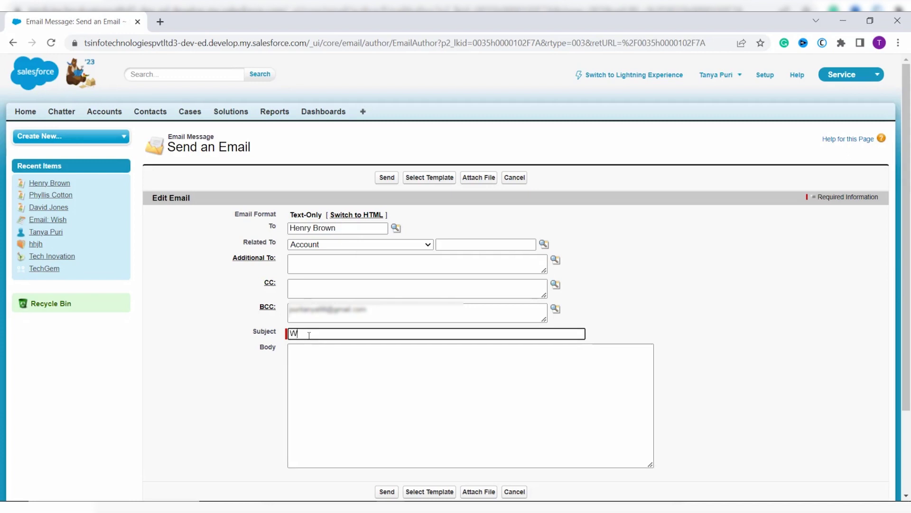
pyautogui.write('Best Wishes')
pyautogui.click(309, 367)
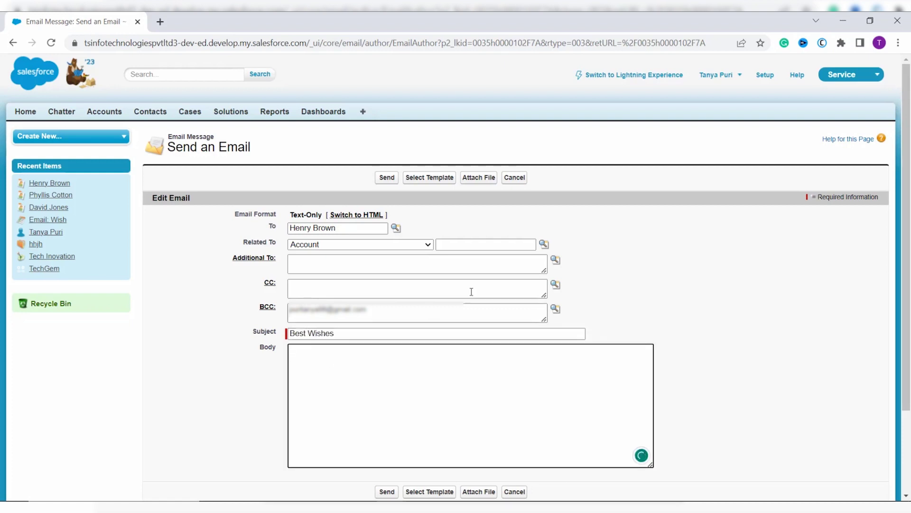
pyautogui.write('We are pleased to serve clients like you. Wish you a happy new year as amazing as you are.')
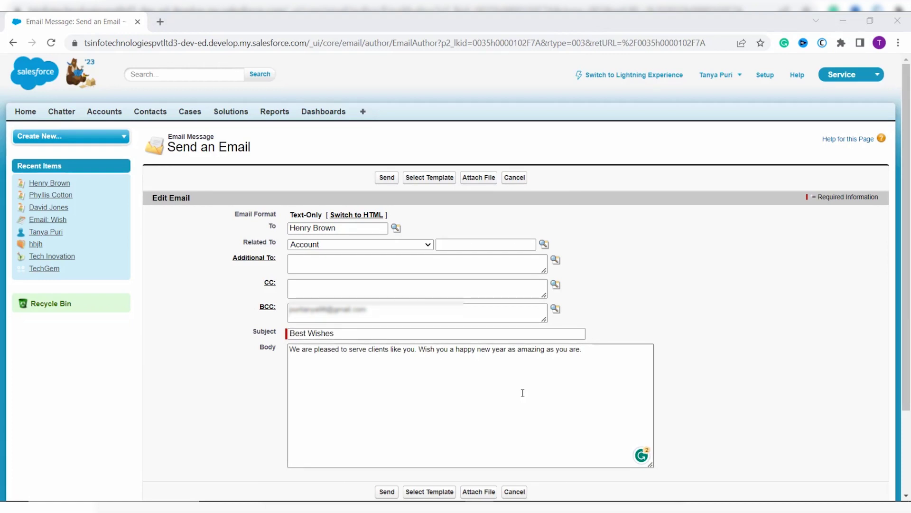
pyautogui.scroll(-1, 522, 393)
pyautogui.scroll(-1, 523, 392)
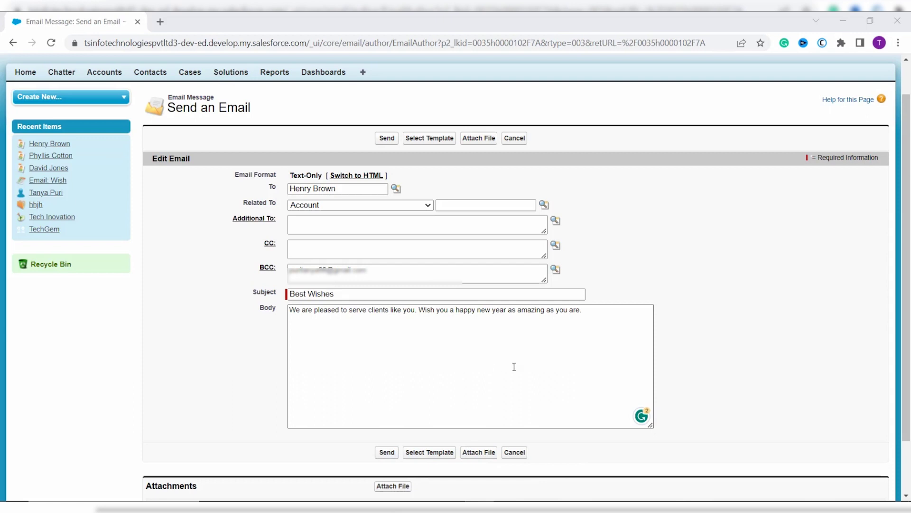
pyautogui.scroll(2, 514, 367)
pyautogui.click(495, 369)
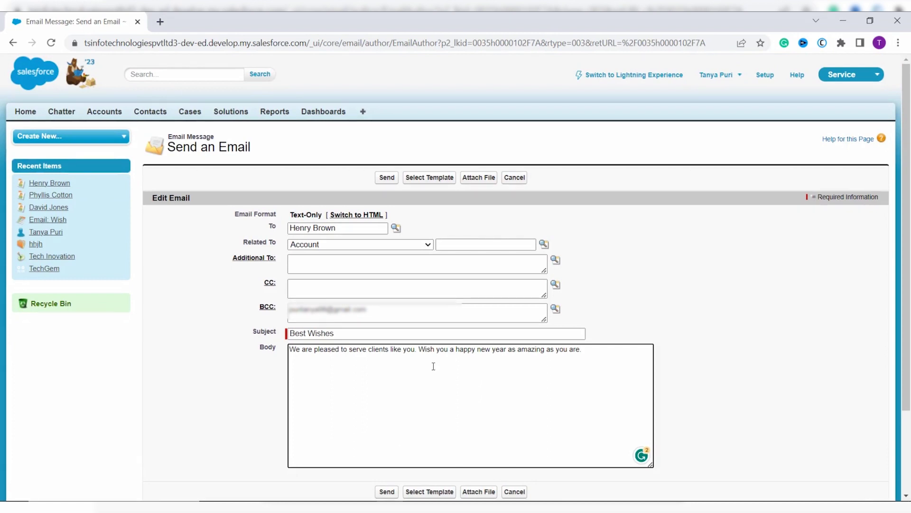
pyautogui.scroll(-1, 430, 373)
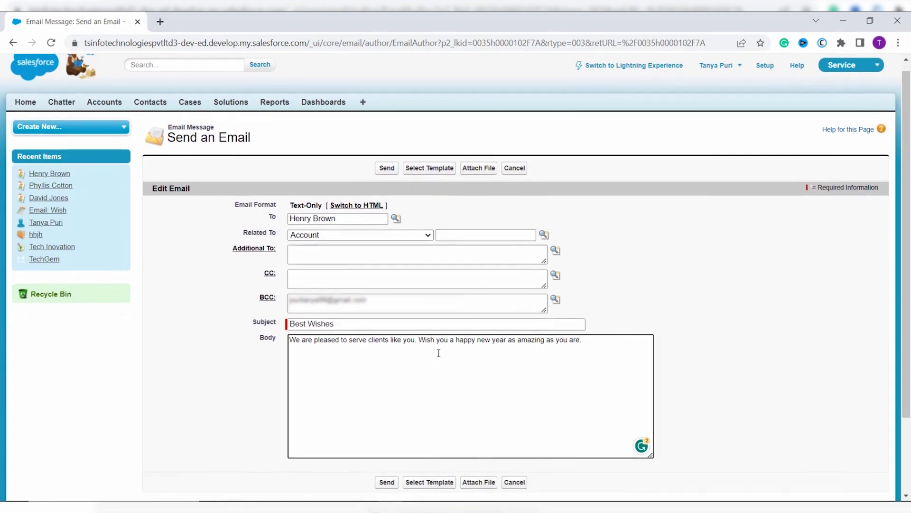
# Step: Send the email and review the 'Email: Best Wishes' entry in Activity History
pyautogui.click(387, 483)
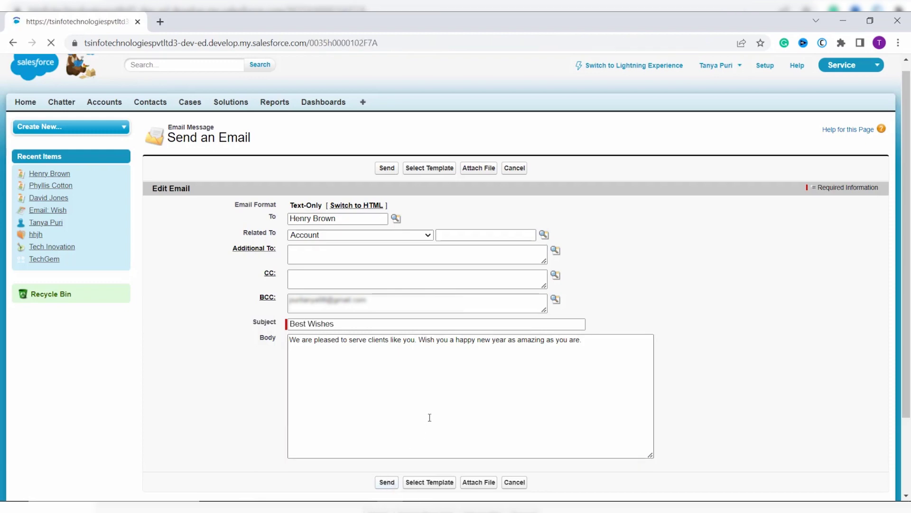
pyautogui.scroll(-5, 429, 417)
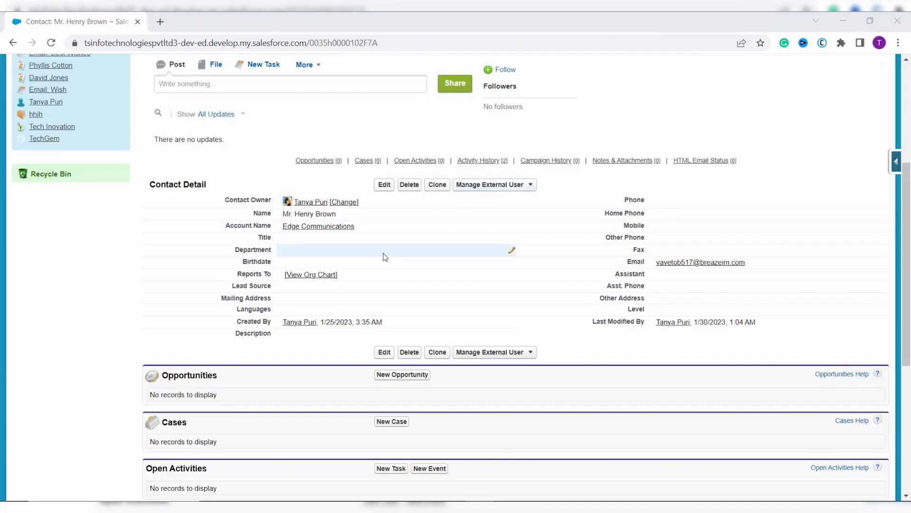
pyautogui.scroll(-3, 157, 321)
pyautogui.scroll(-3, 157, 321)
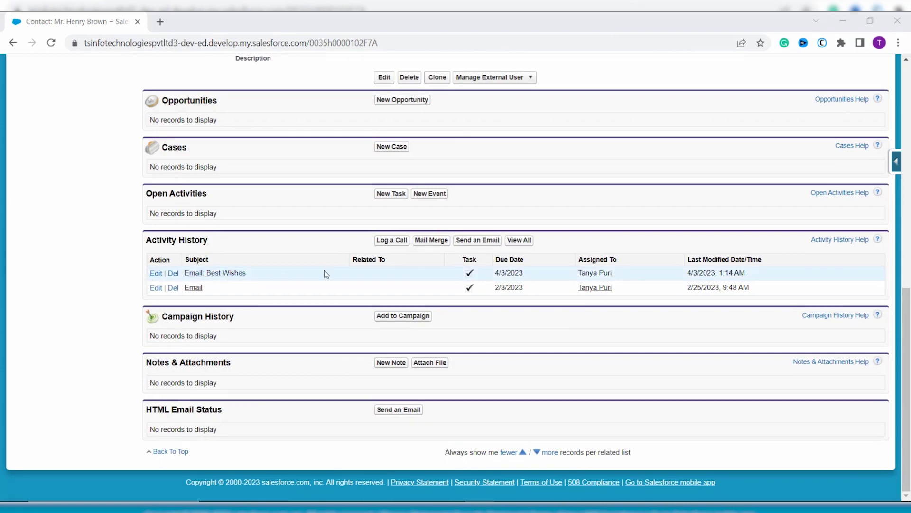
pyautogui.click(204, 274)
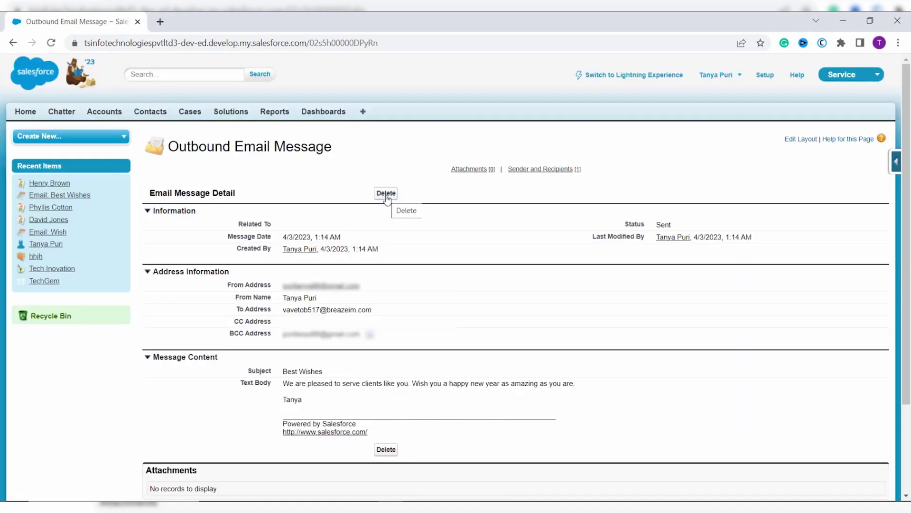
pyautogui.click(386, 193)
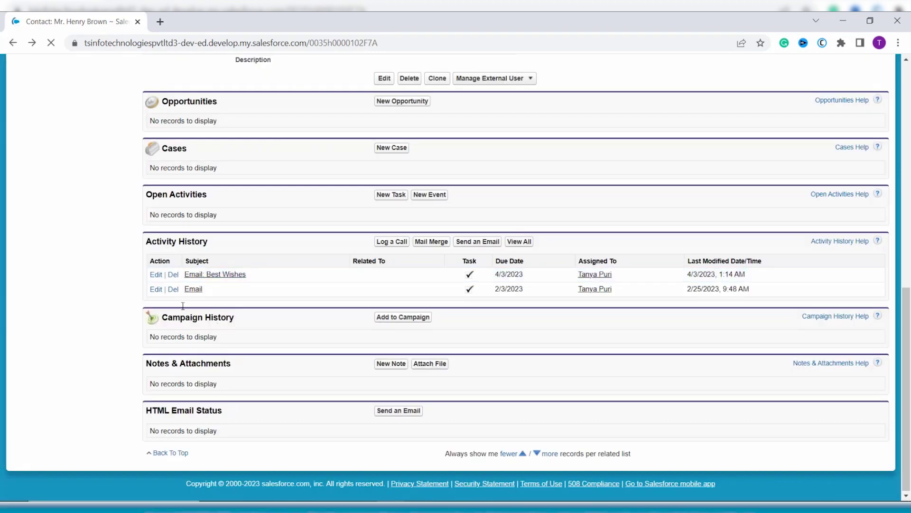